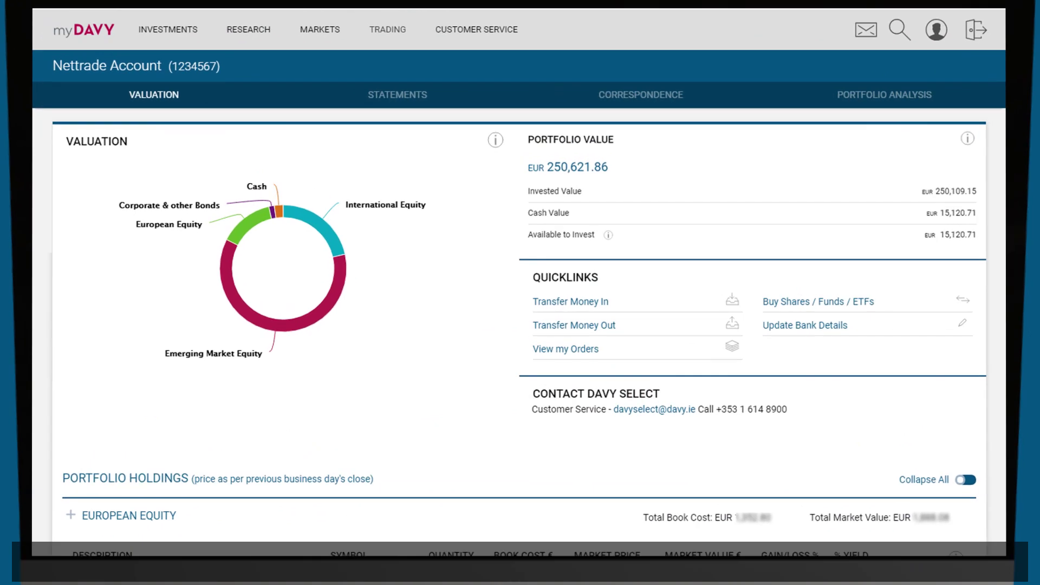
- Open the Trading dashboard and scroll down to the My Holdings share list
left_click(389, 29)
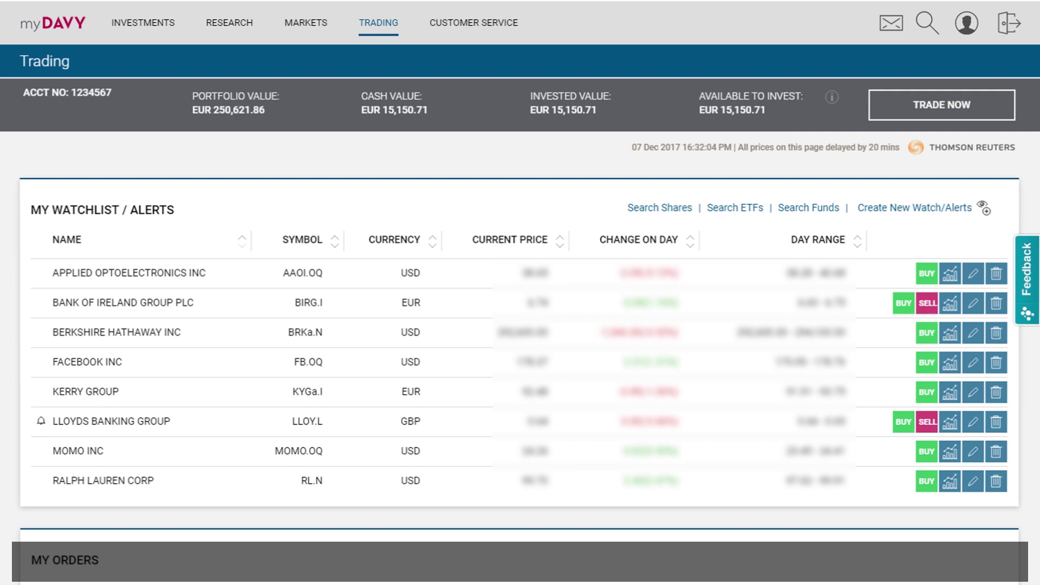
scroll(520, 314, "down", 10)
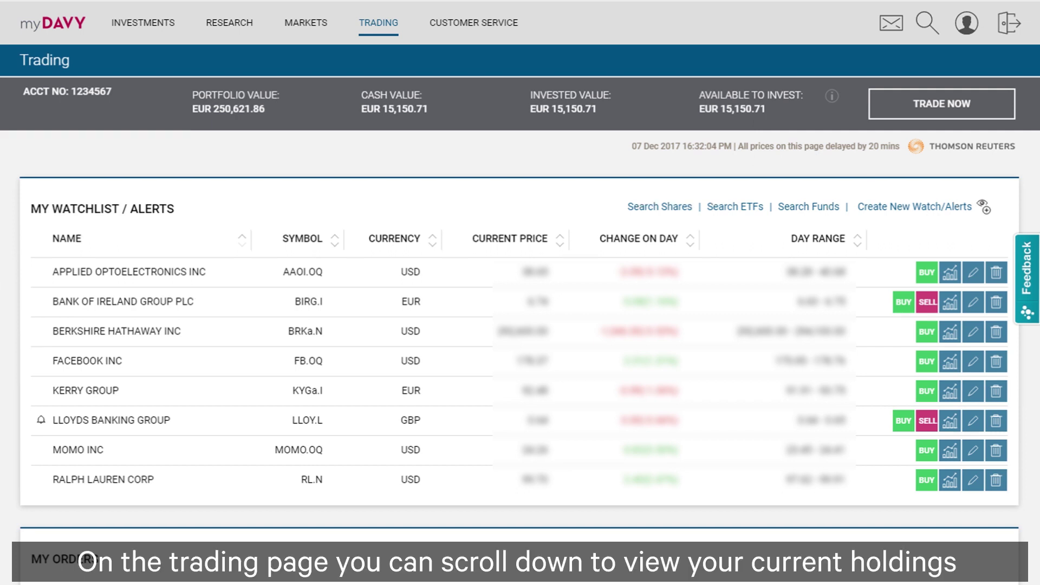
scroll(520, 314, "down", 1)
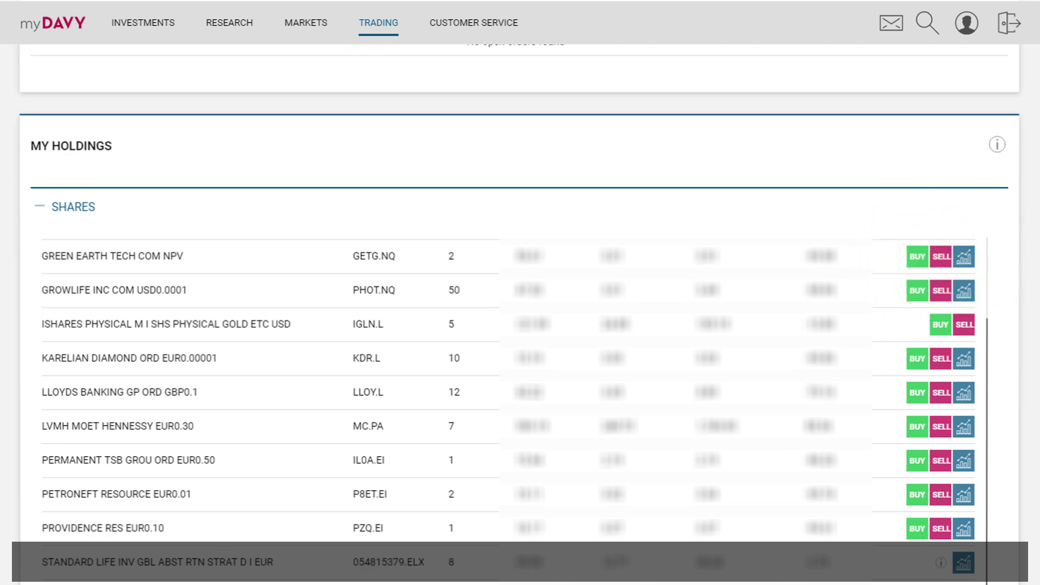
scroll(520, 315, "up", 15)
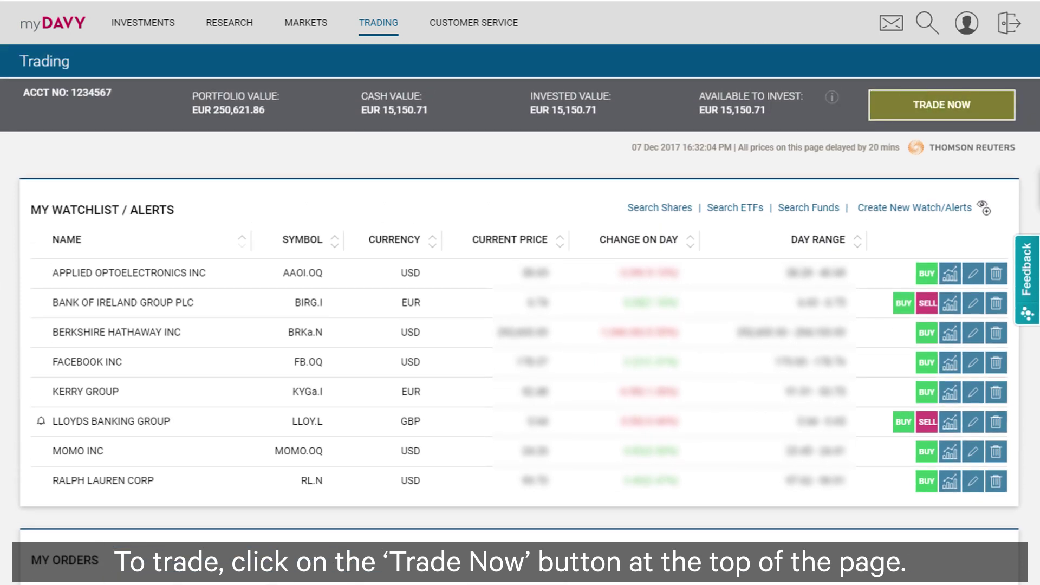
- Start a new share trade ticket to buy Bank of America
left_click(929, 105)
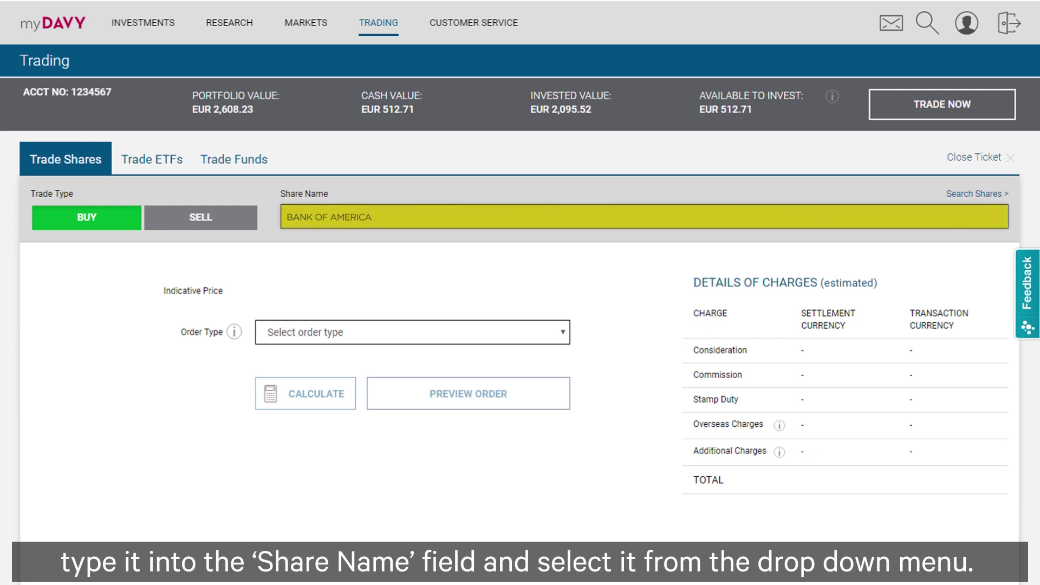
- Pick Bank of America Corporation and make it a Limit buy order for 1000 shares
left_click(341, 284)
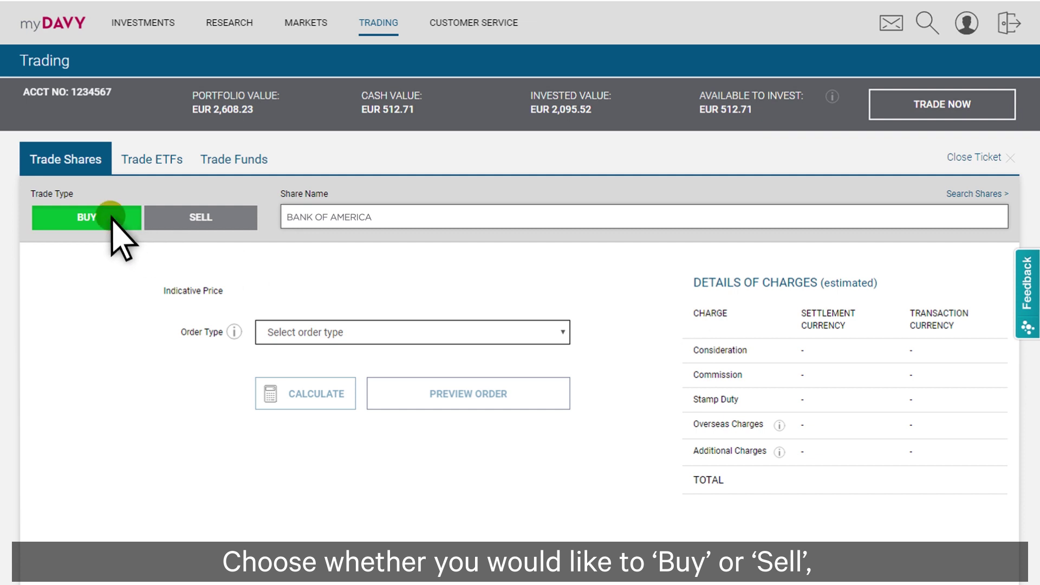
left_click(565, 331)
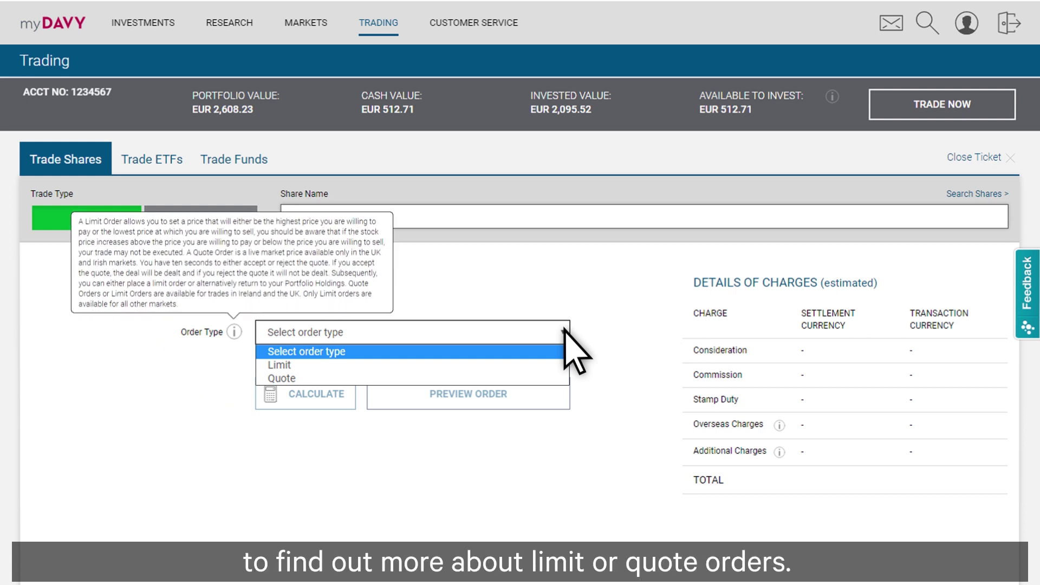
left_click(287, 364)
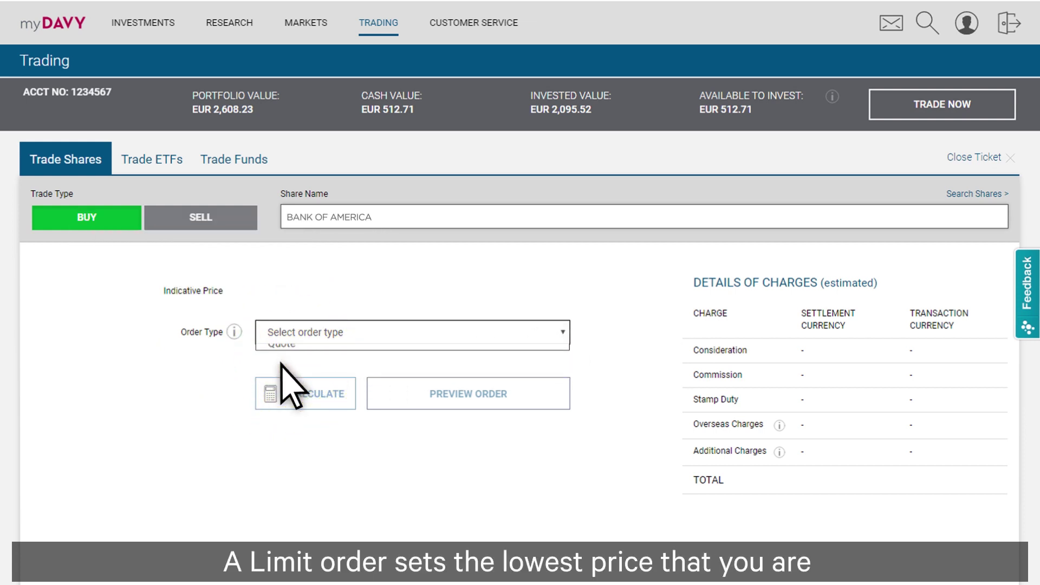
scroll(657, 399, "down", 1)
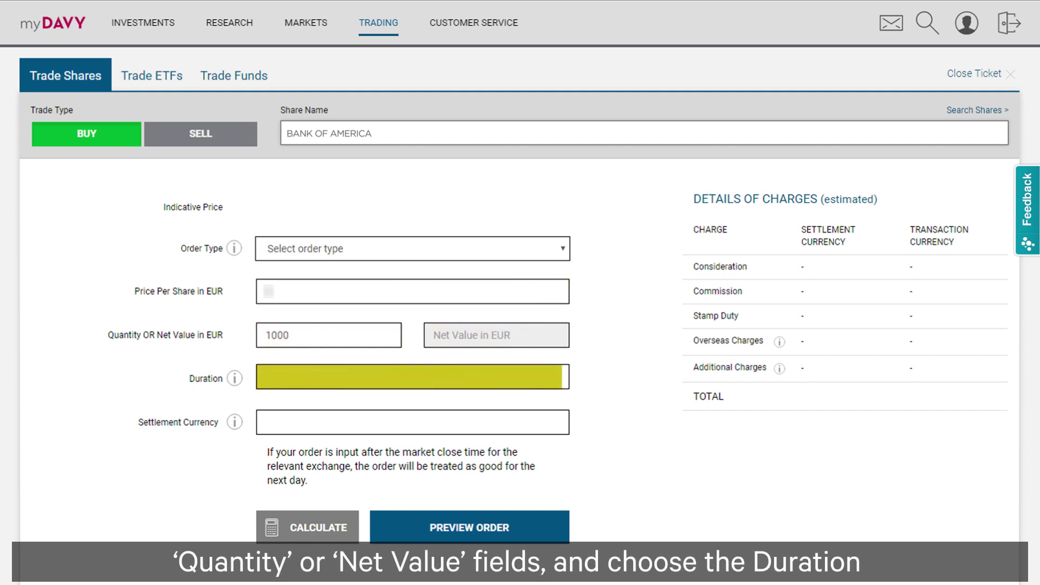
- Make the Bank of America limit order Good for Today only, preview it and place it
left_click(553, 375)
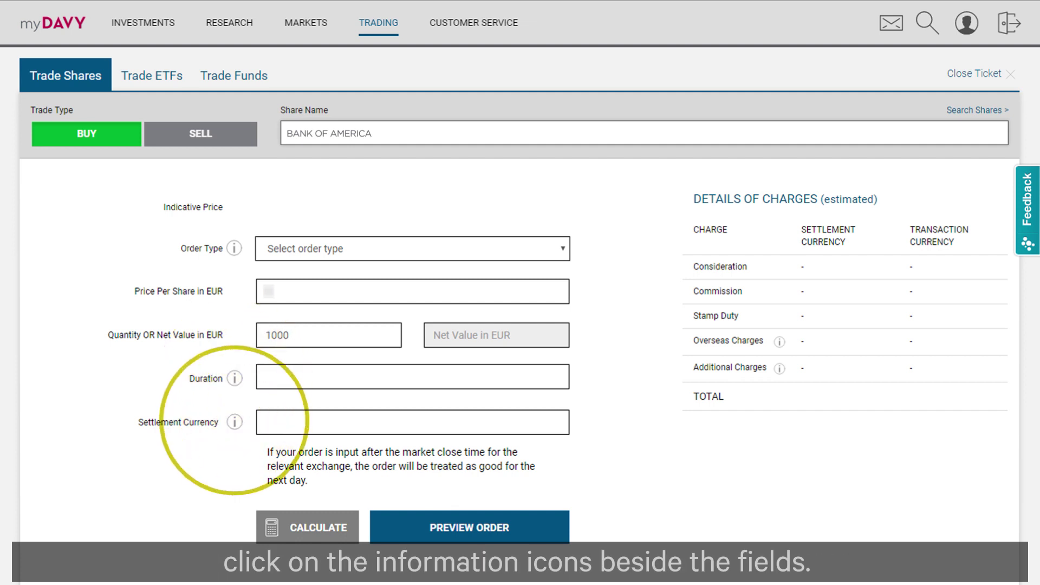
left_click(491, 525)
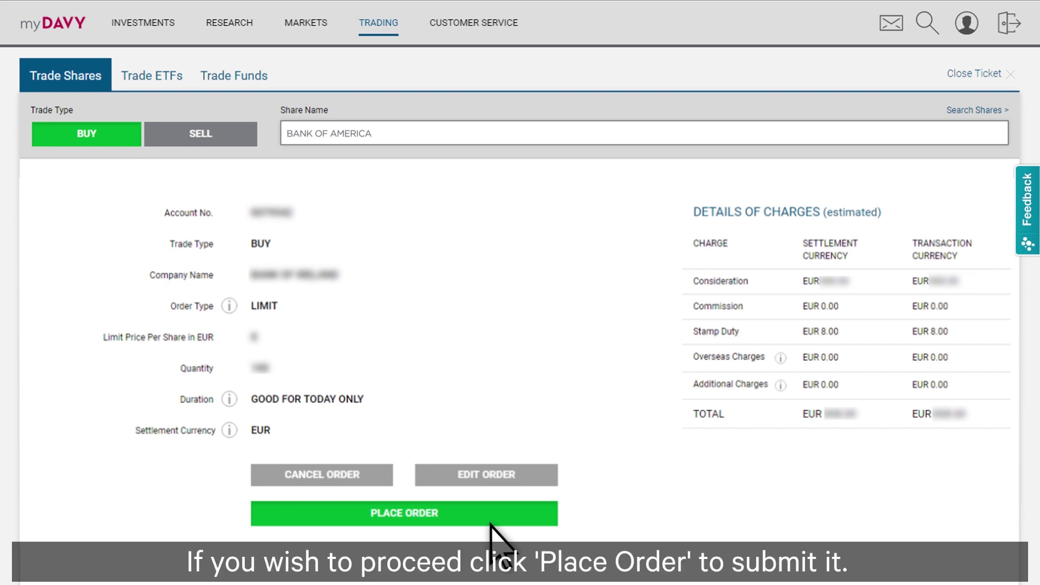
left_click(403, 513)
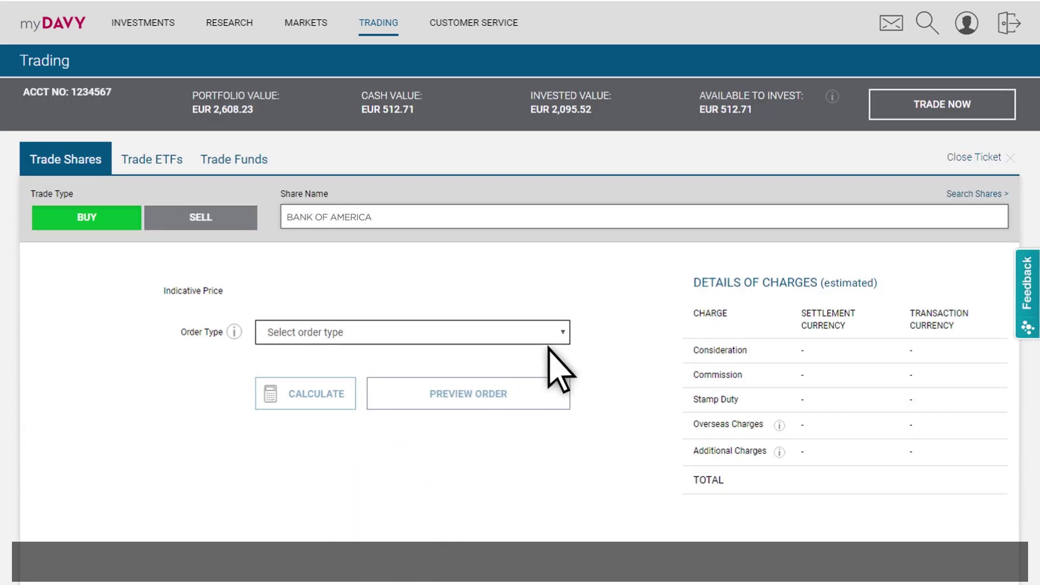
- Switch the buy ticket to a Quote order and request a live price quote
left_click(564, 331)
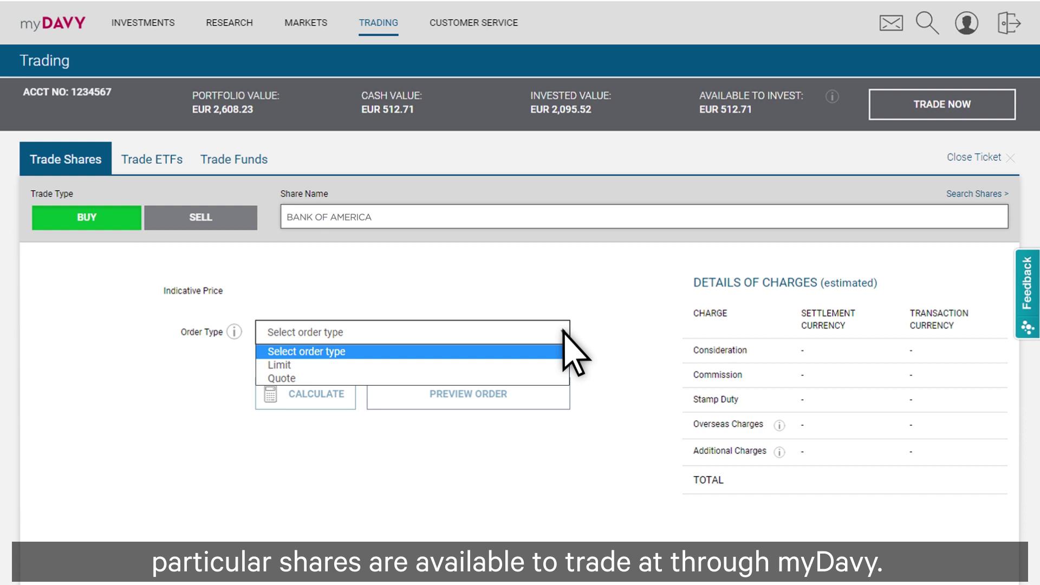
left_click(325, 378)
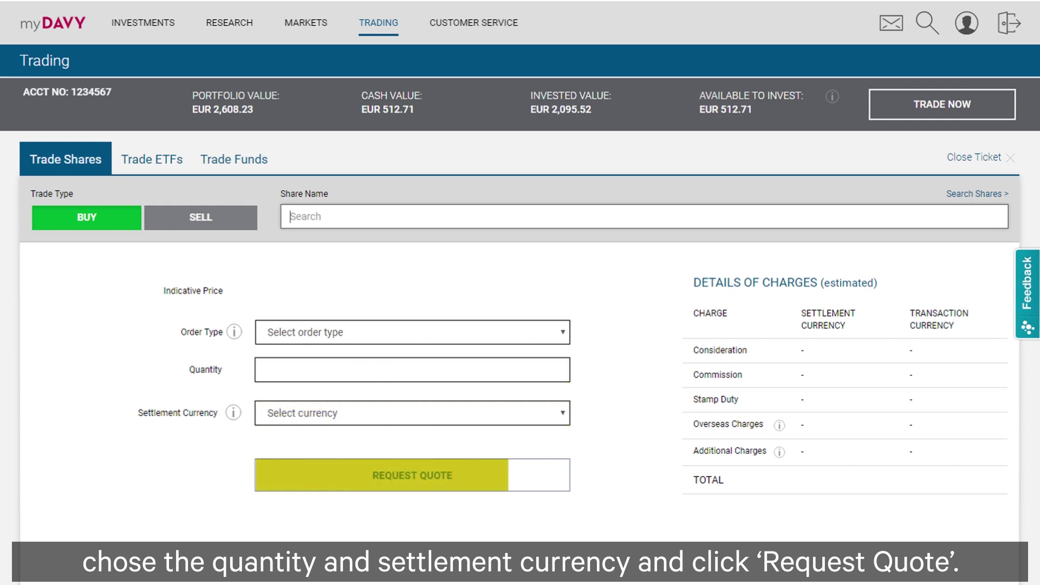
left_click(431, 475)
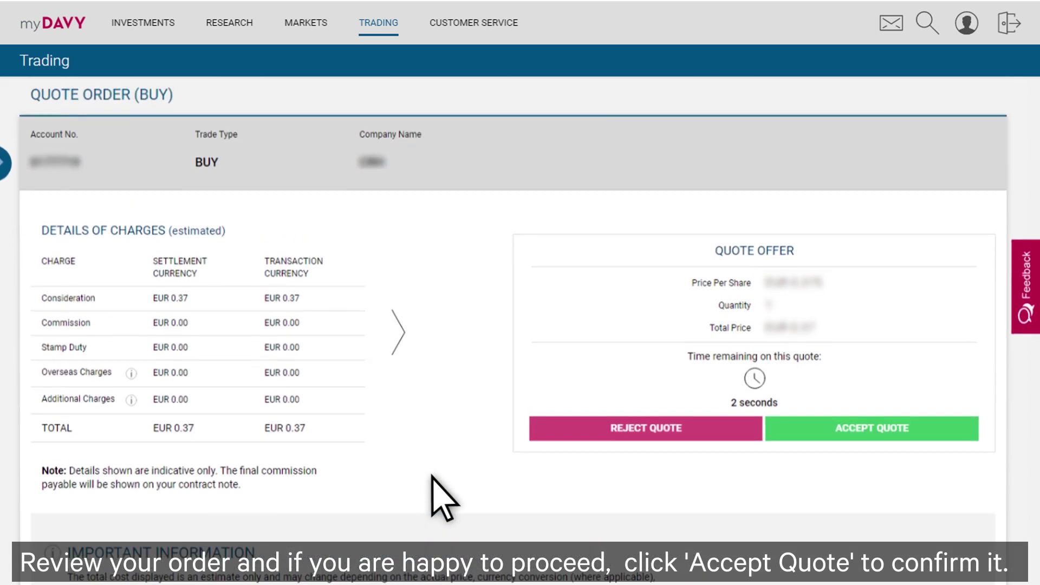
- Accept the buy quote with EUR 0.37 estimated total charges
left_click(895, 435)
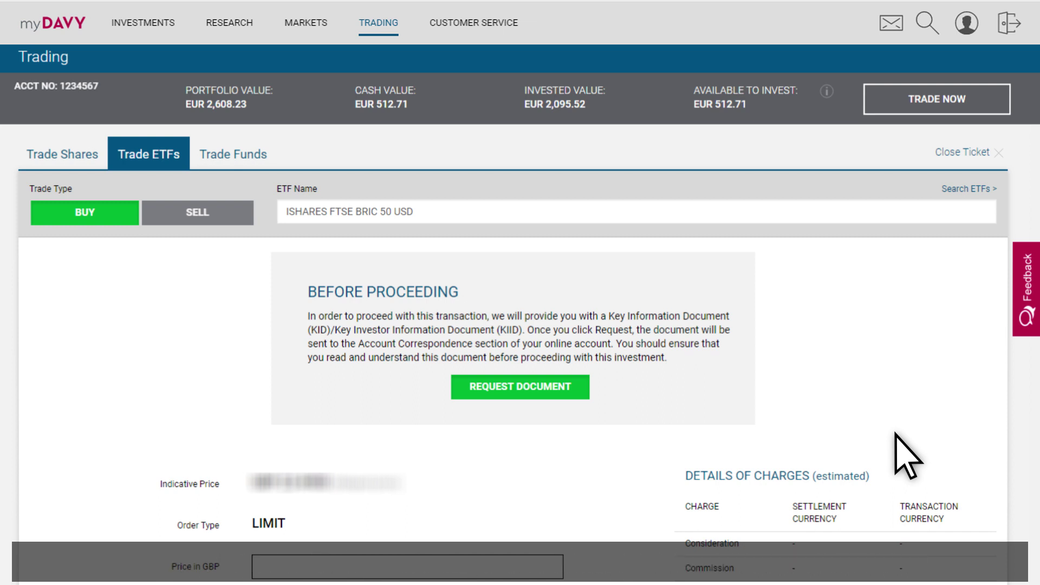
- Request the iShares FTSE BRIC 50 USD Key Information Document and preview the ETF limit order
left_click(526, 383)
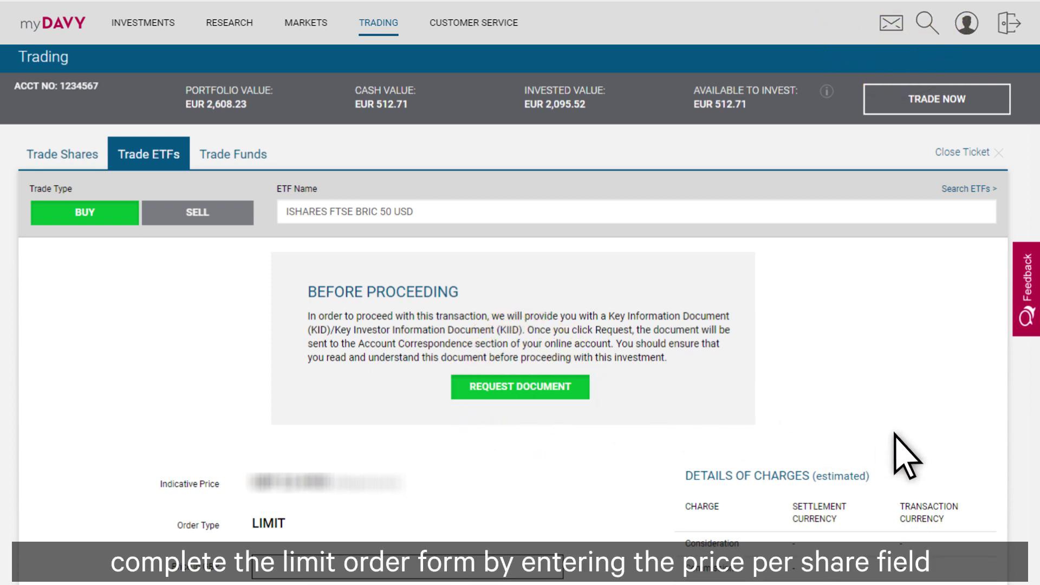
scroll(892, 433, "down", 7)
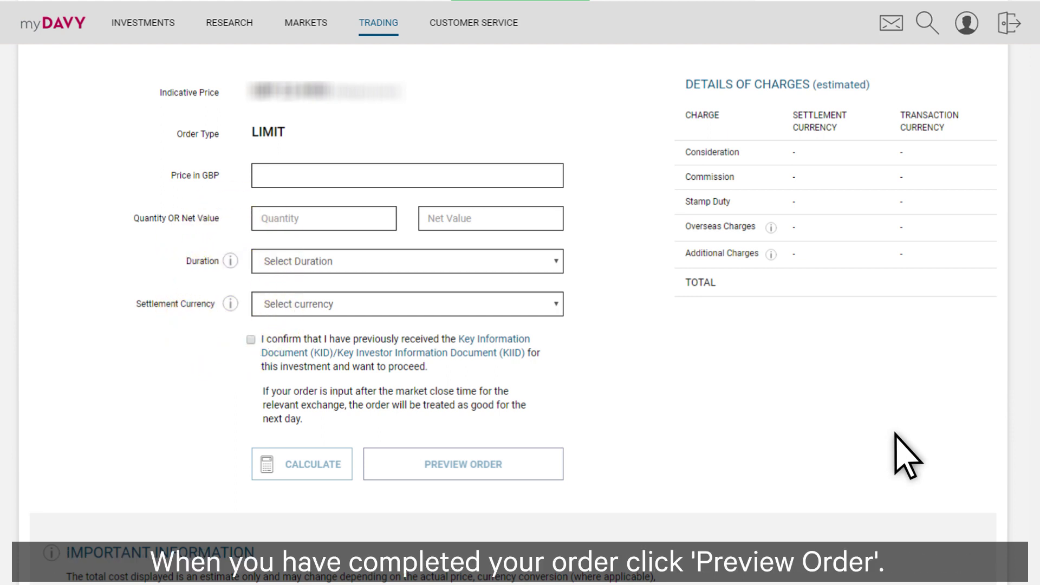
left_click(490, 464)
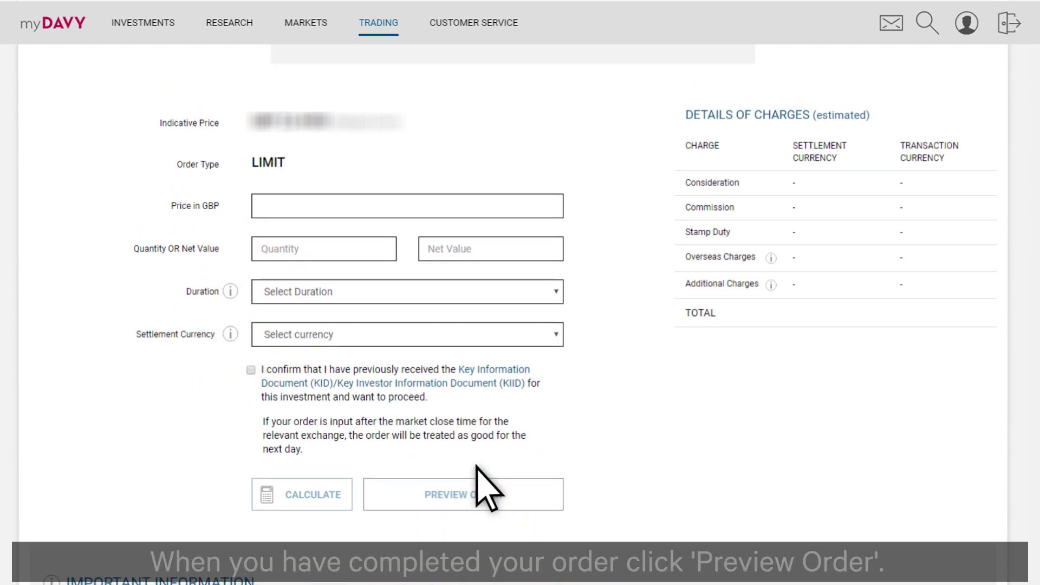
scroll(477, 466, "up", 2)
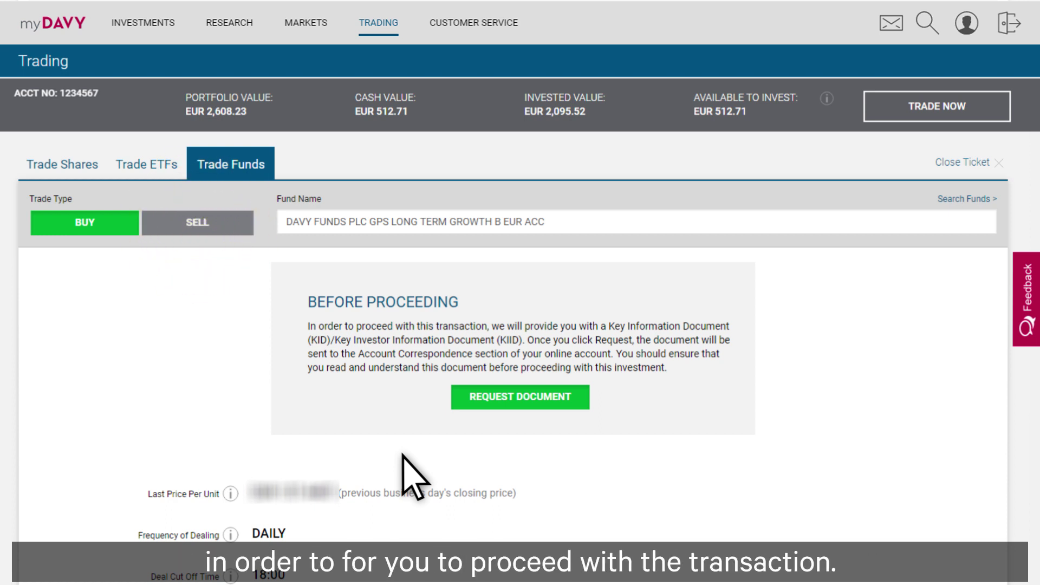
- Request the GPS Long Term Growth fund's Key Information Document, then preview and place the buy
left_click(553, 400)
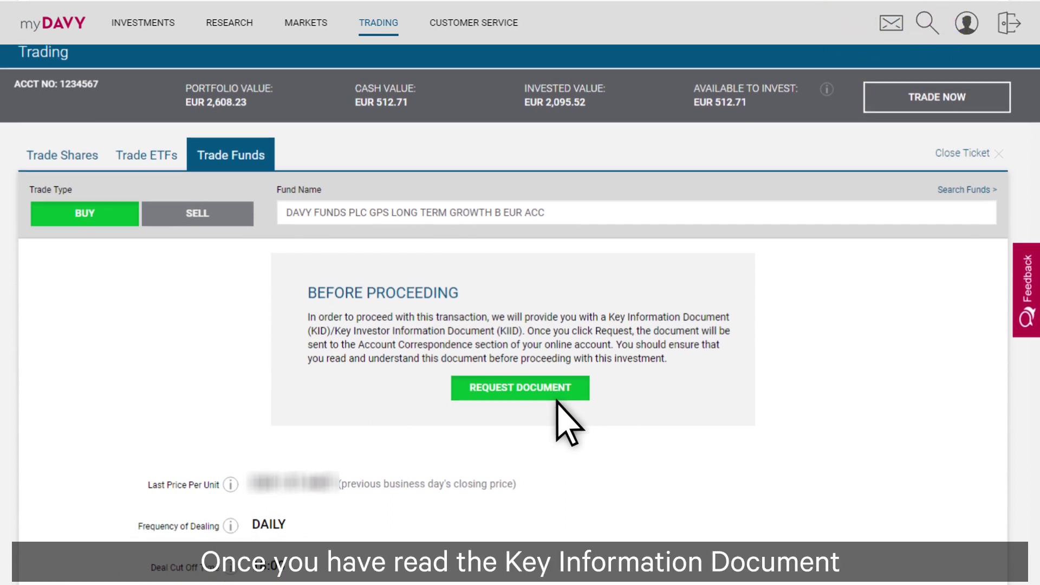
scroll(563, 423, "down", 7)
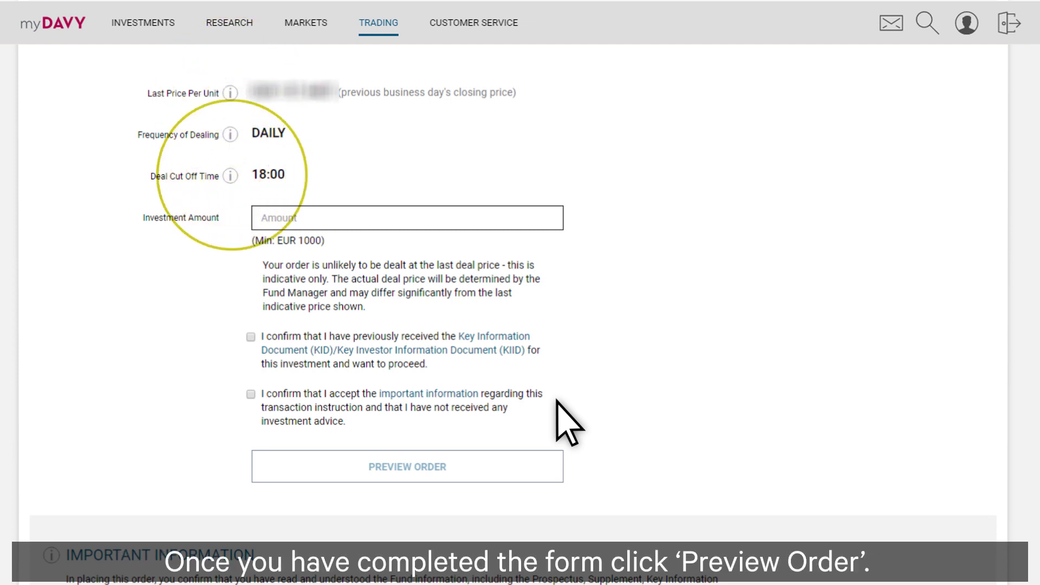
left_click(454, 468)
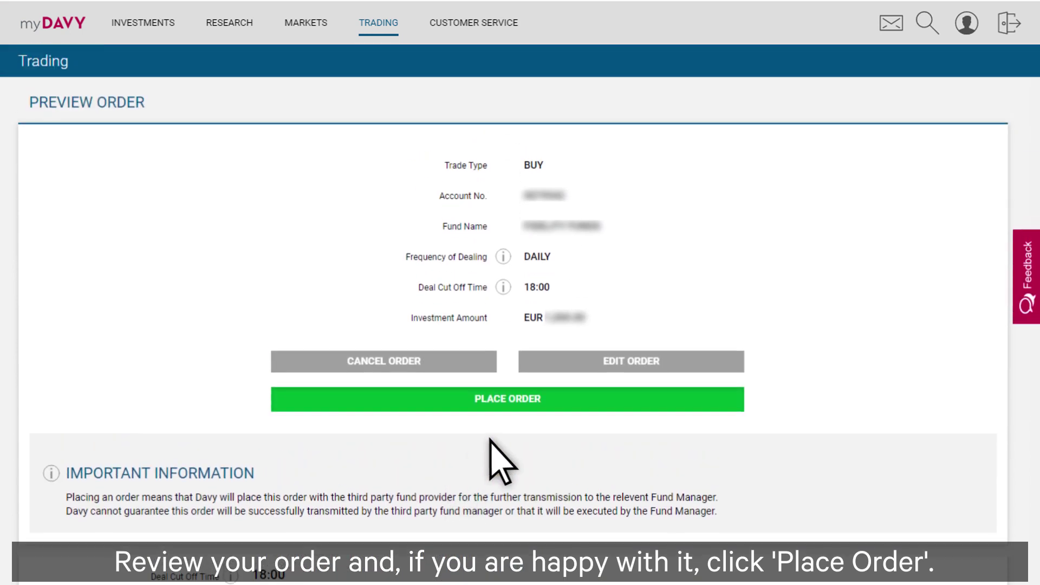
left_click(542, 400)
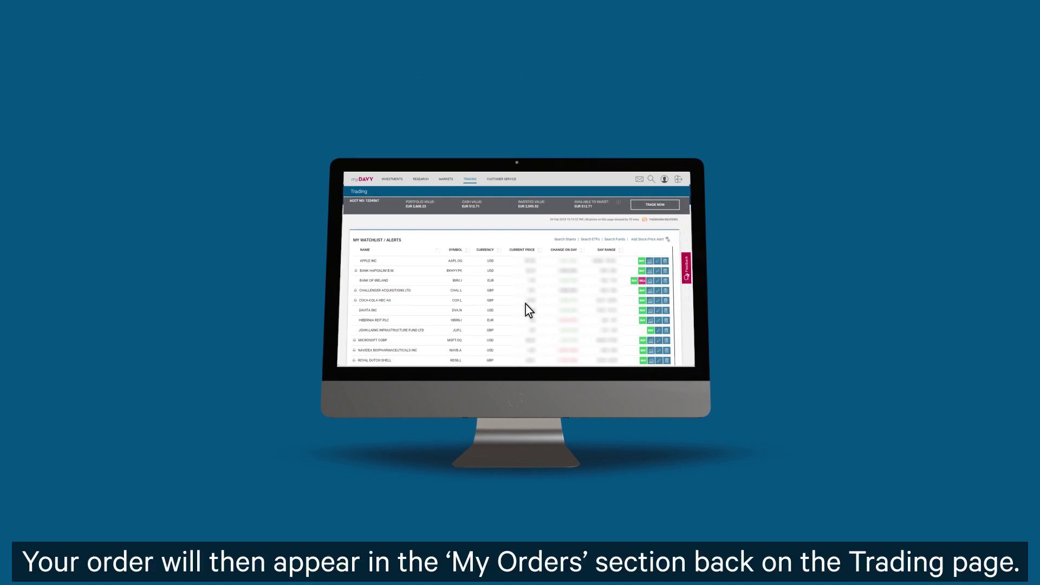
- Scroll to My Orders, showing 27 open orders with their Cancel Order buttons
scroll(525, 303, "down", 5)
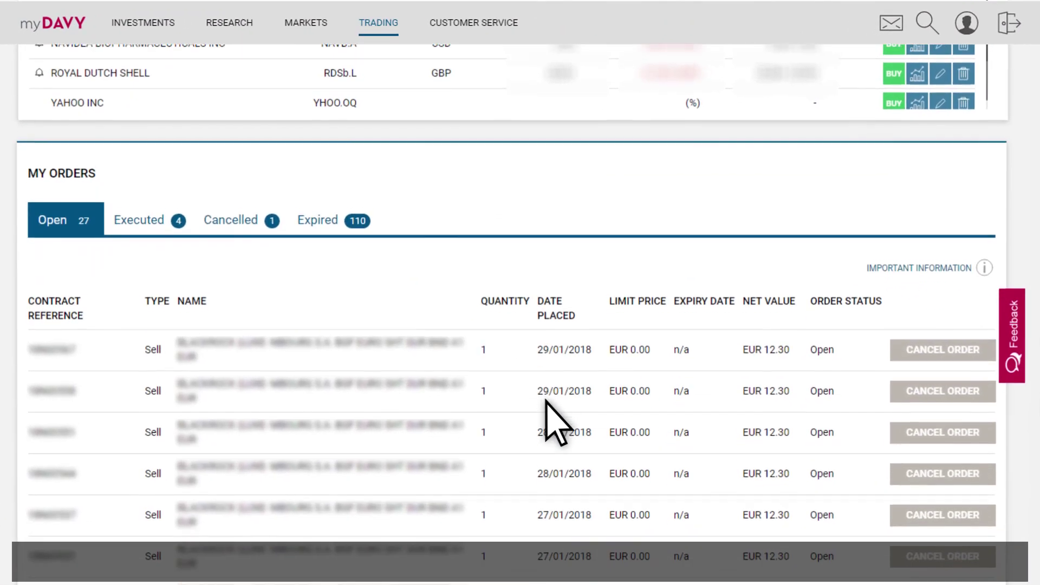
scroll(558, 422, "down", 1)
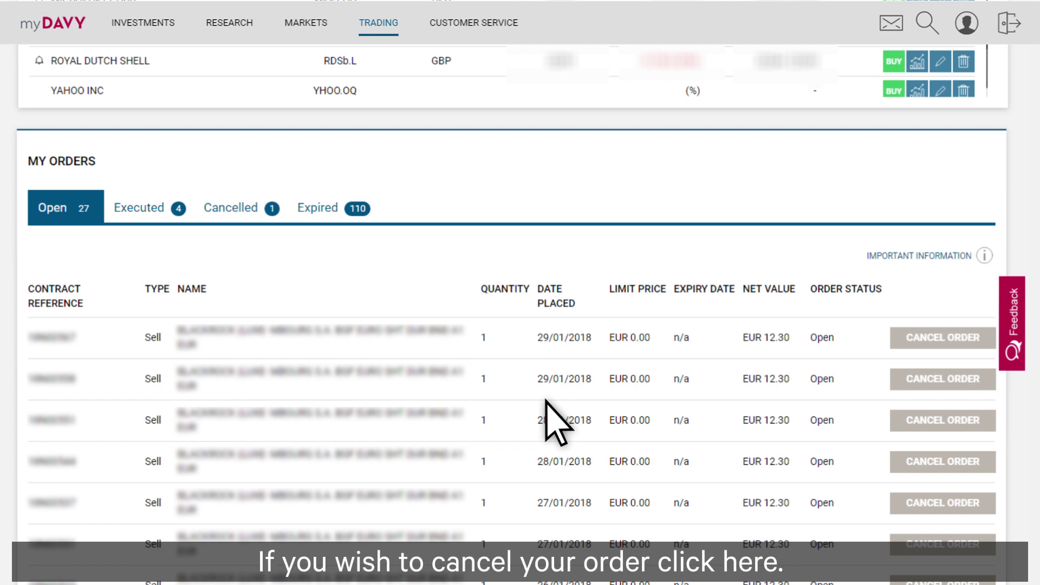
left_click(938, 335)
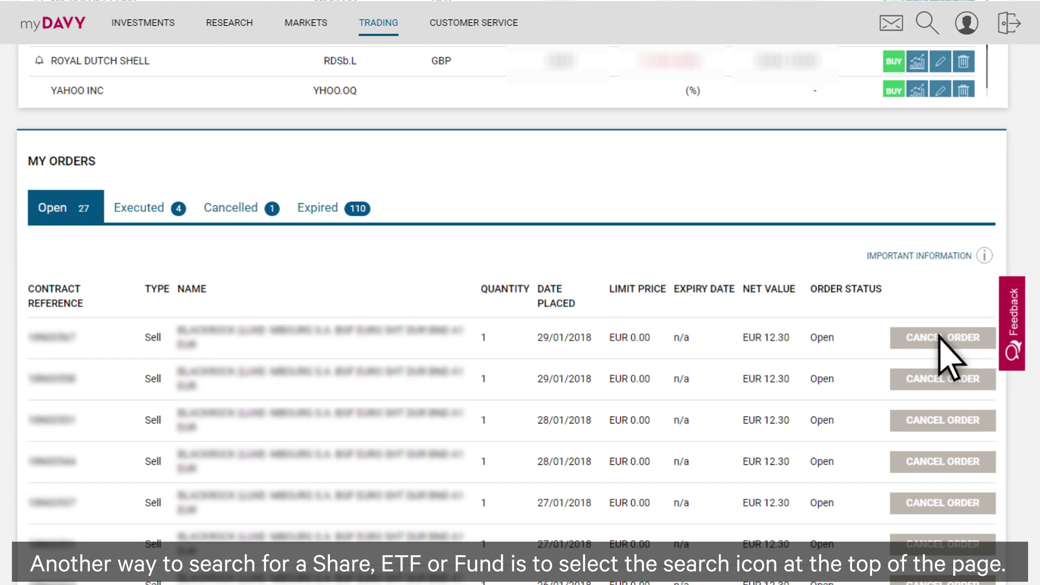
- Search 'Bank' and open the Bank of Ireland Group PLC Prices & Charts page
left_click(923, 25)
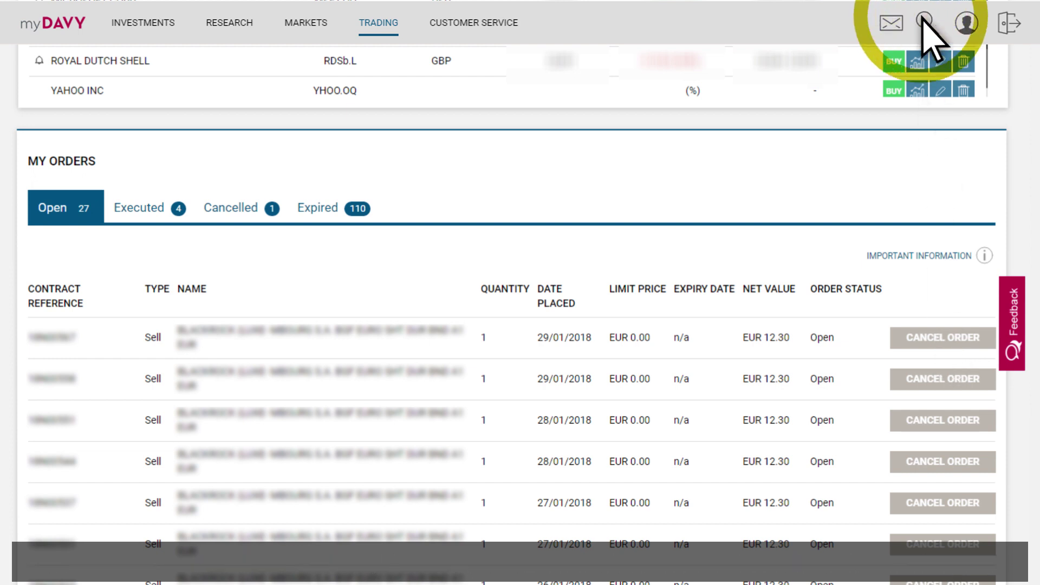
type("Ban")
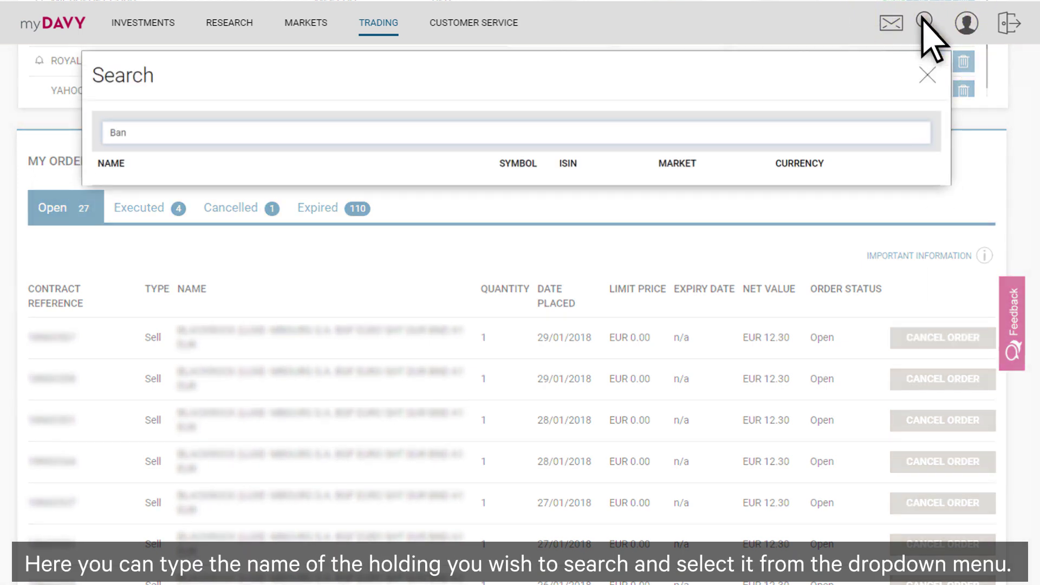
type("k")
left_click(873, 327)
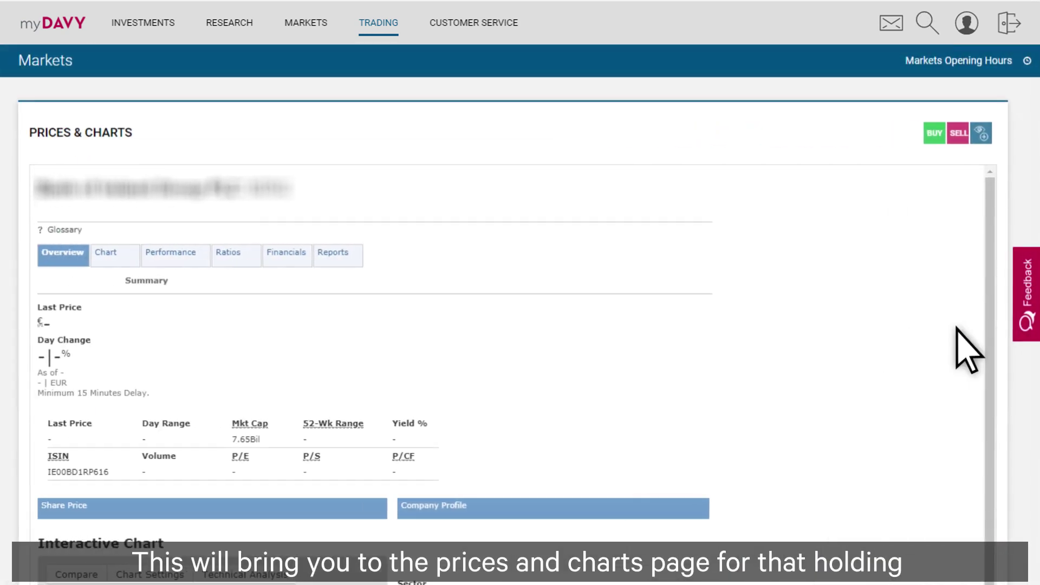
scroll(509, 314, "down", 8)
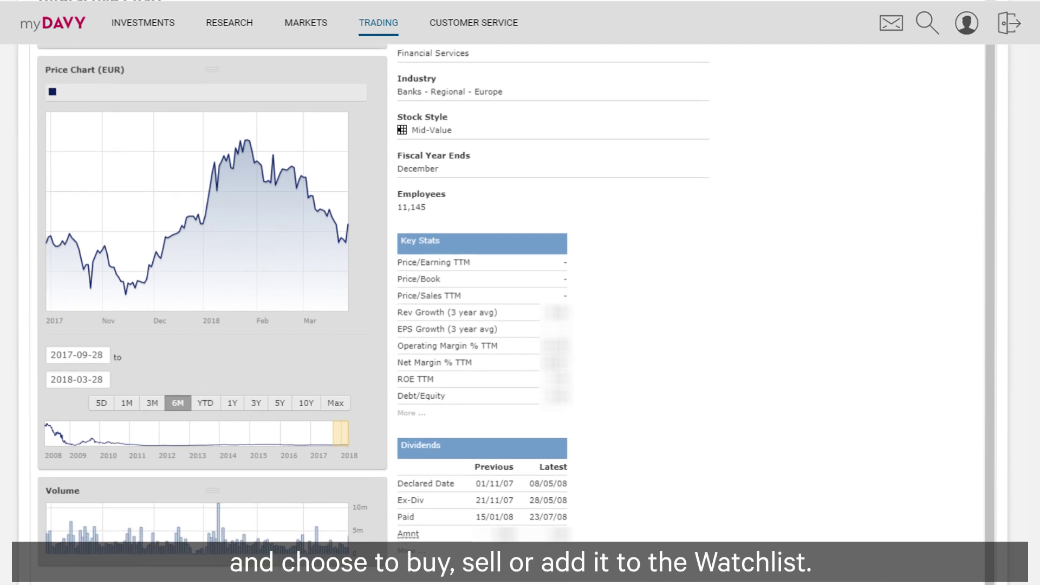
scroll(373, 314, "up", 10)
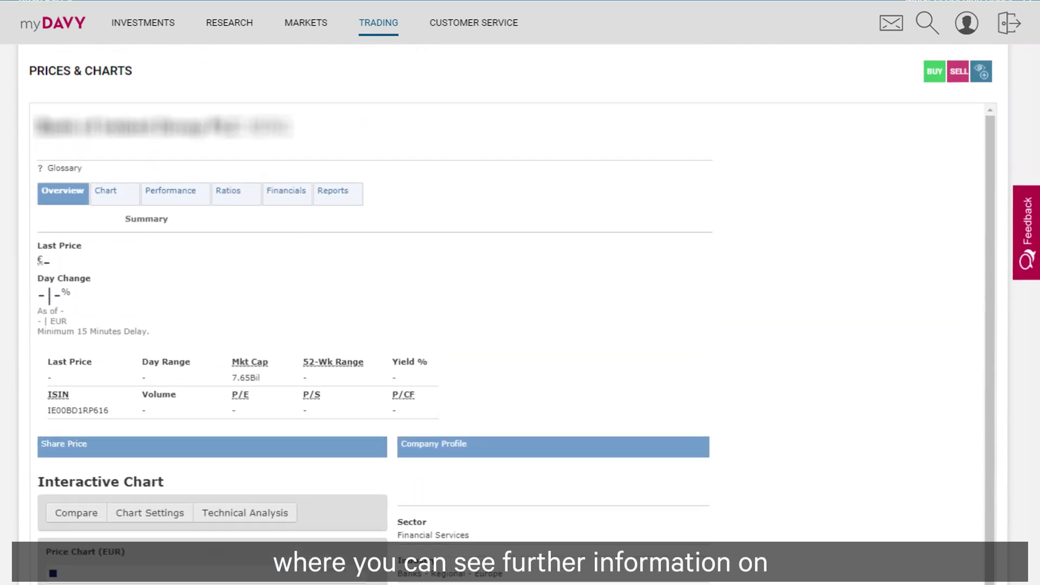